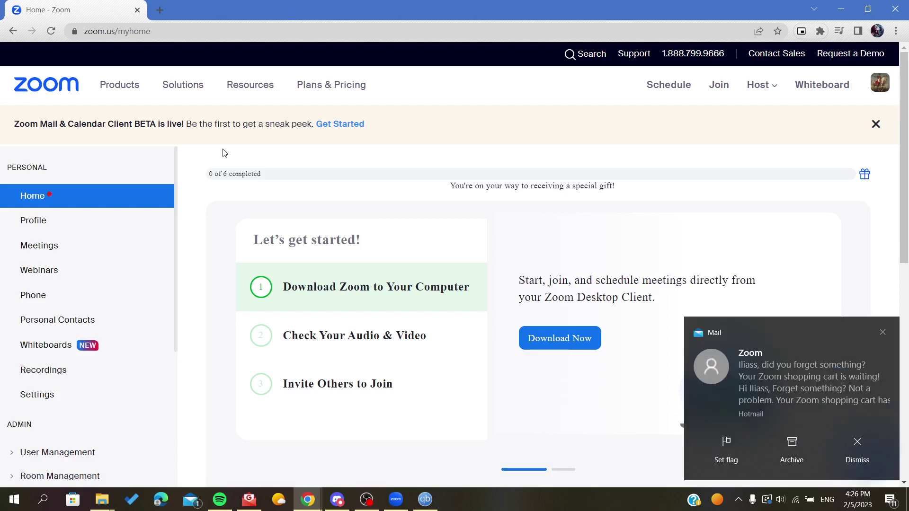
Step: Dismiss the Windows Mail notification over the Zoom account home page
click(882, 331)
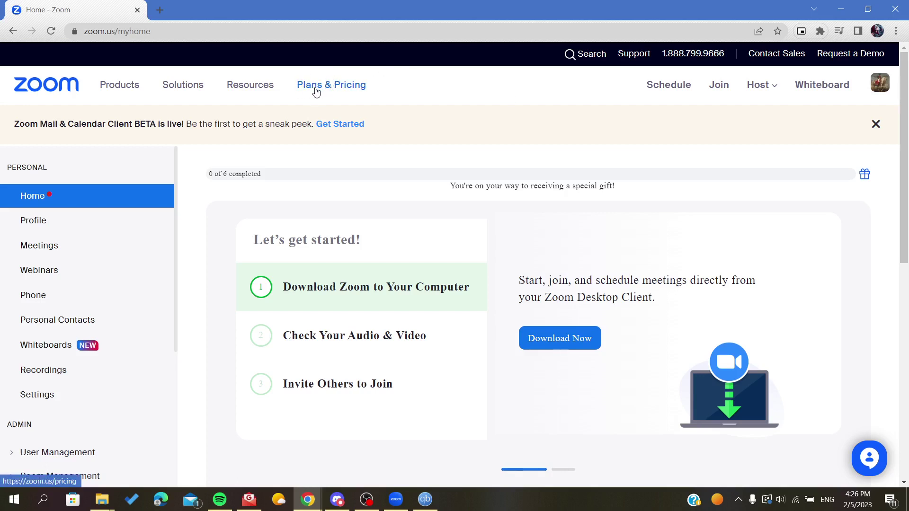
click(332, 89)
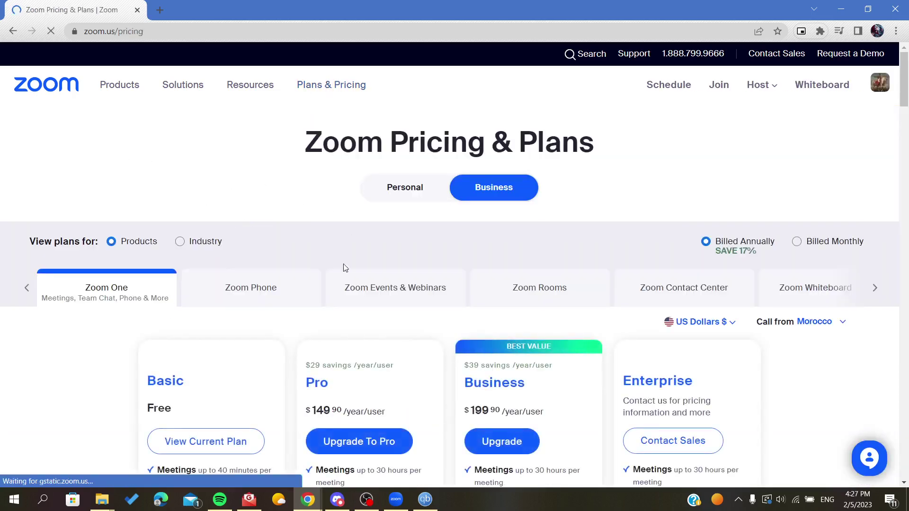
scroll(261, 354, down, 2)
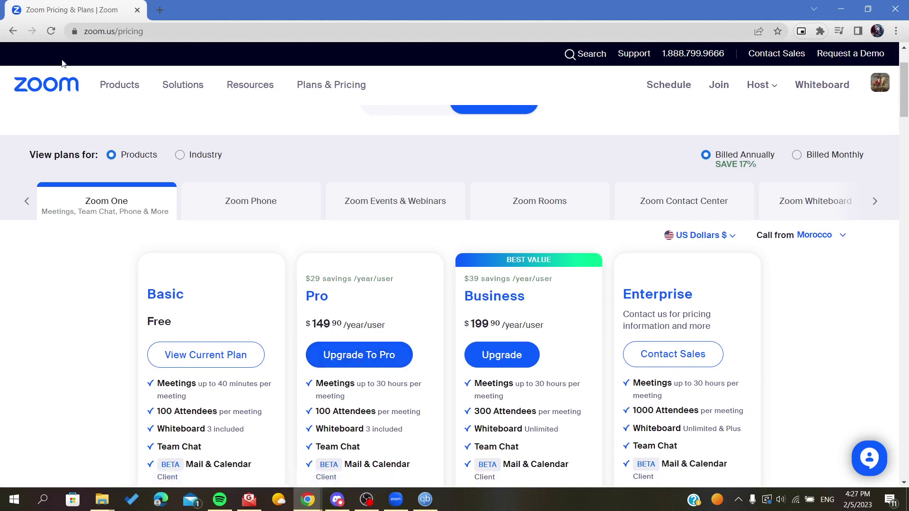
click(12, 34)
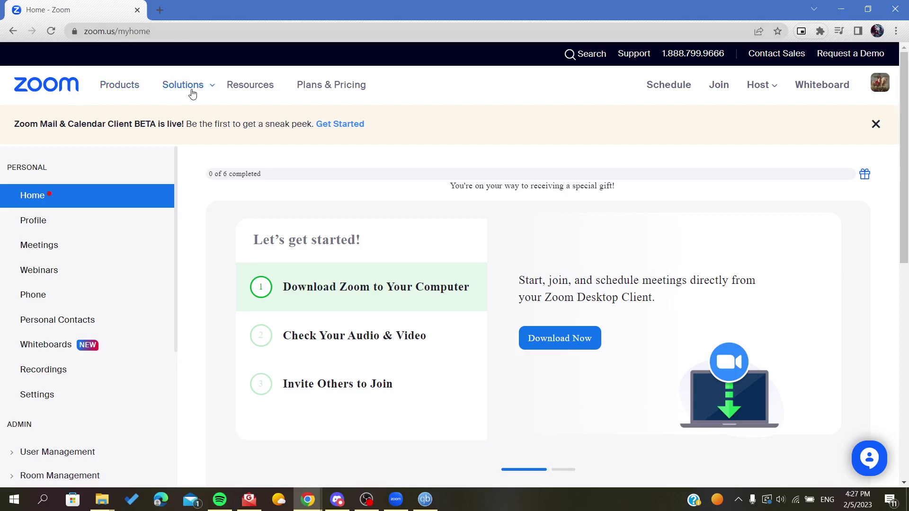
Step: Scroll the support sidebar and expand, then collapse, the Advanced admin settings group
scroll(22, 290, down, 4)
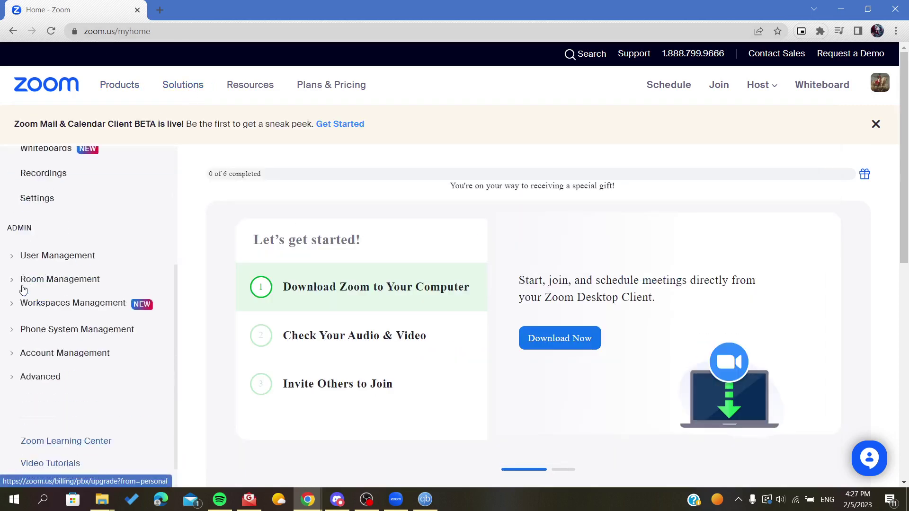
scroll(23, 290, down, 5)
click(12, 337)
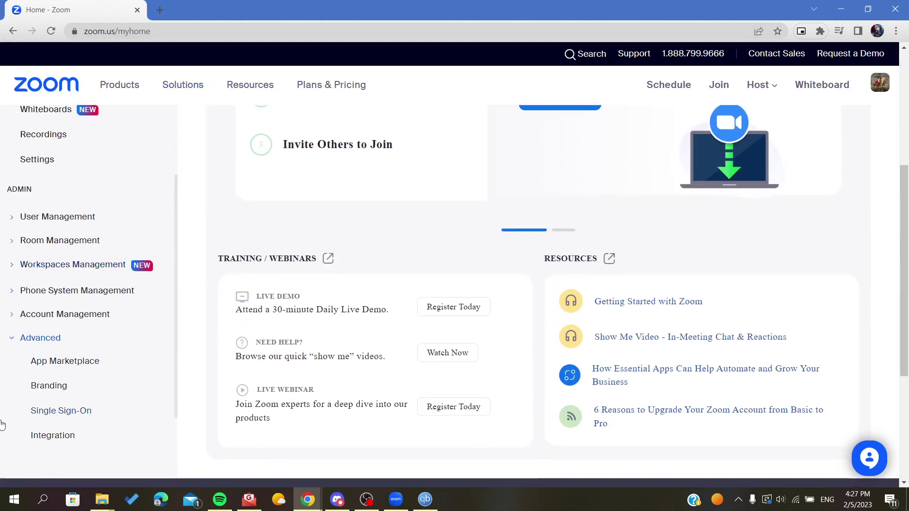
click(10, 333)
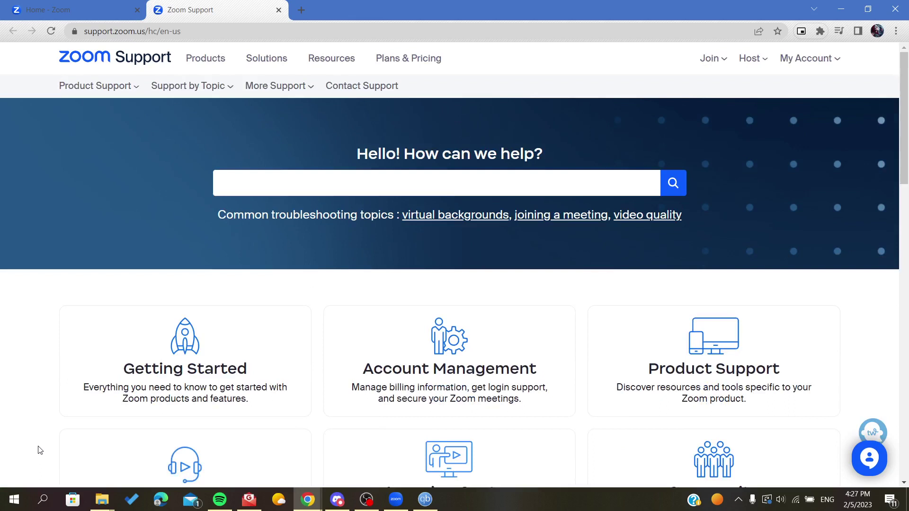
Step: Search Zoom Support for 'dashboard' and open the 'Dashboard for meetings and webinars' article
click(226, 183)
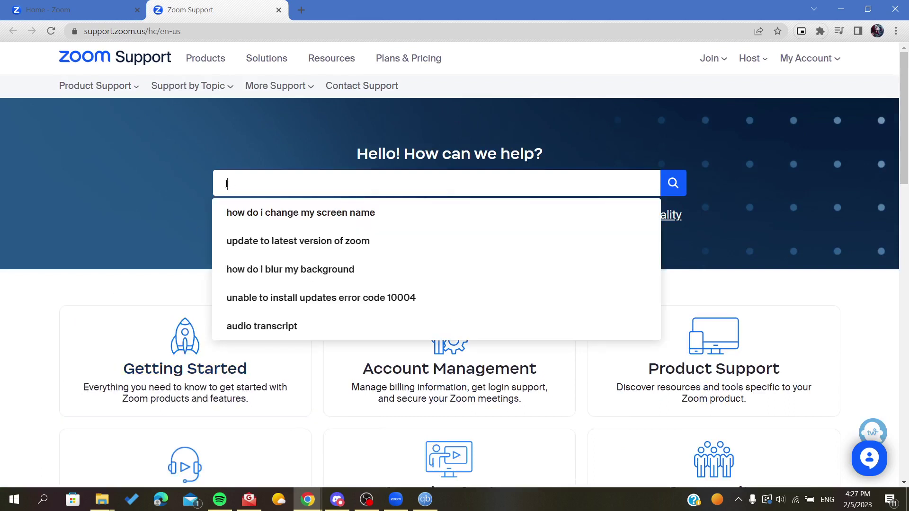
text(dash)
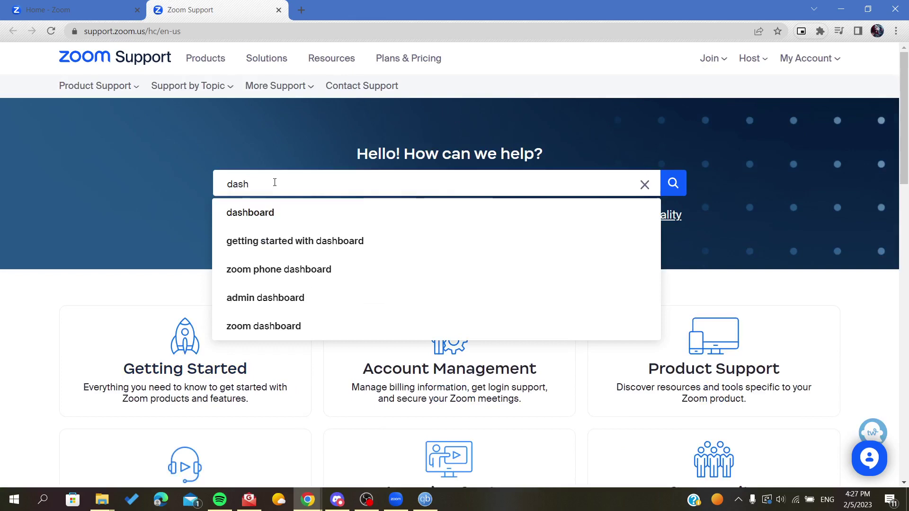
key(Down)
key(Return)
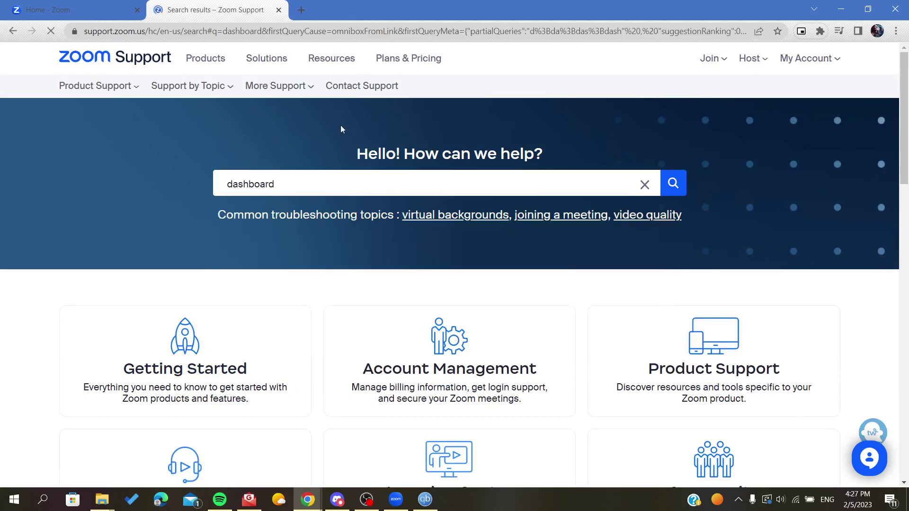
scroll(251, 258, down, 4)
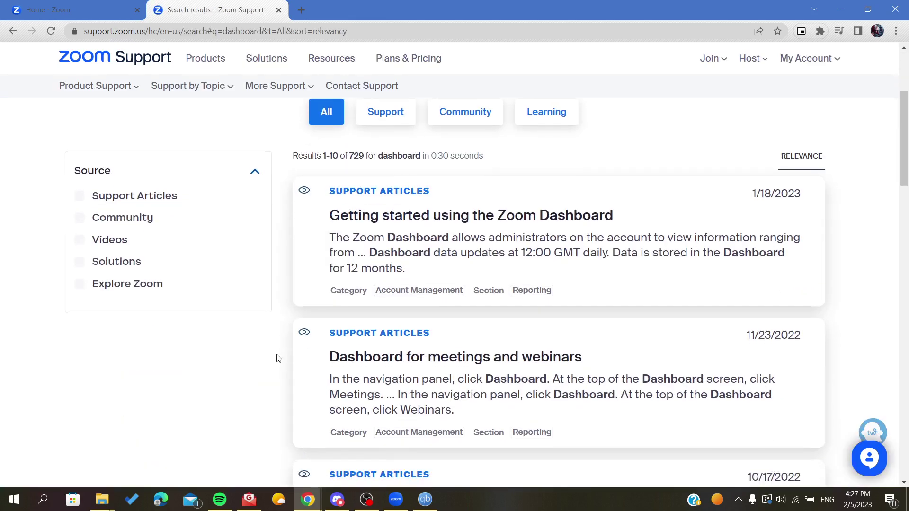
scroll(358, 359, down, 2)
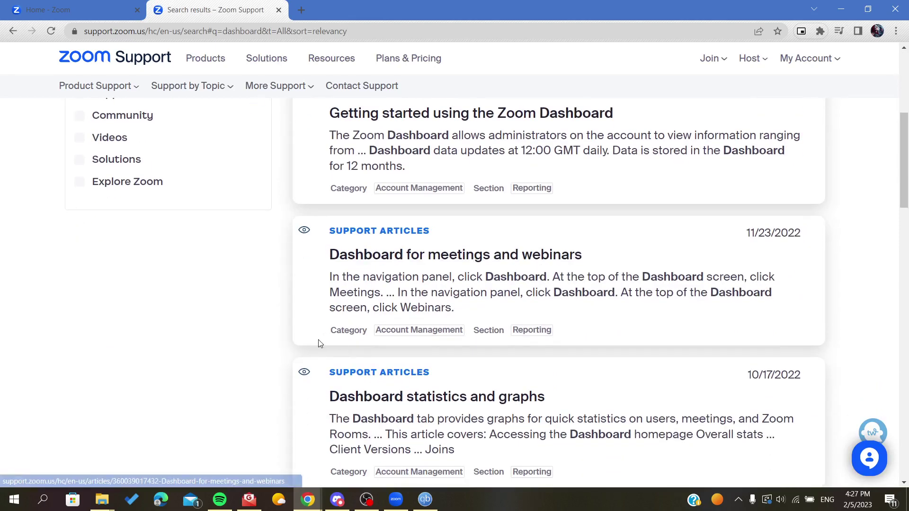
click(412, 255)
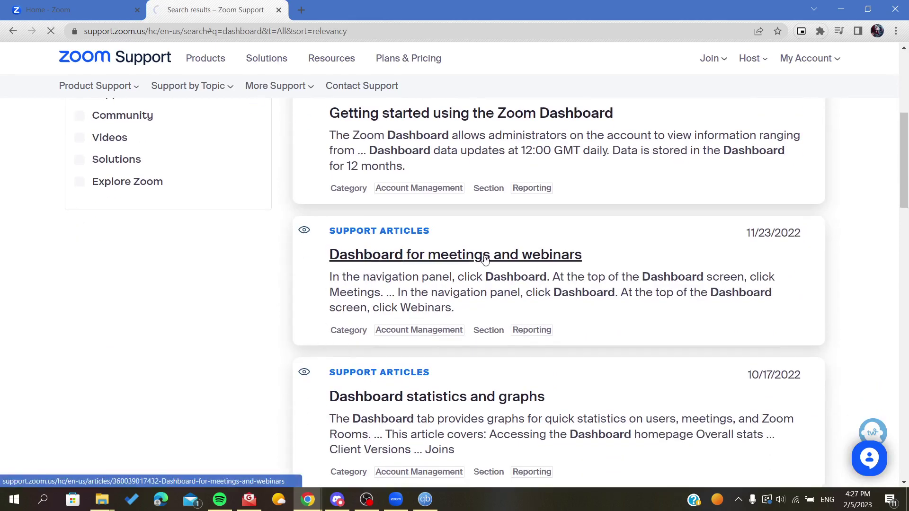
scroll(332, 312, down, 3)
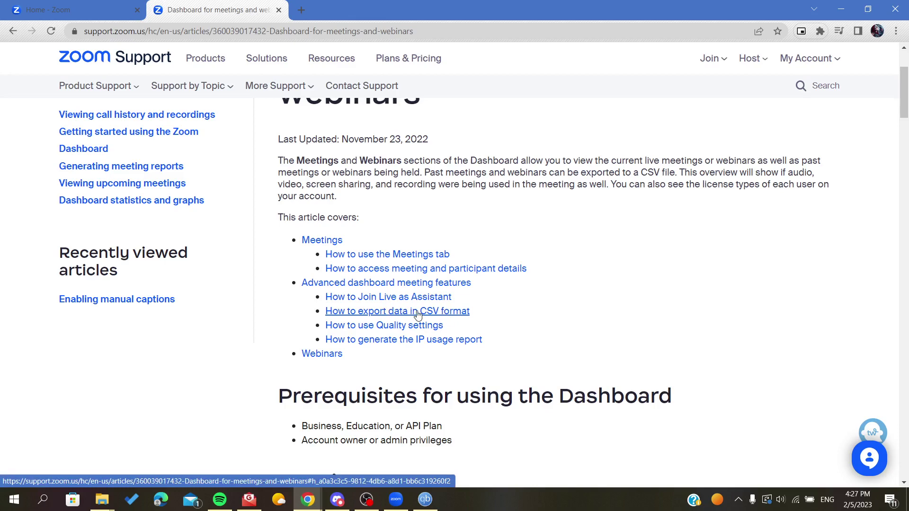
Step: Jump to the 'How to export data in CSV format' section and highlight its steps
click(364, 311)
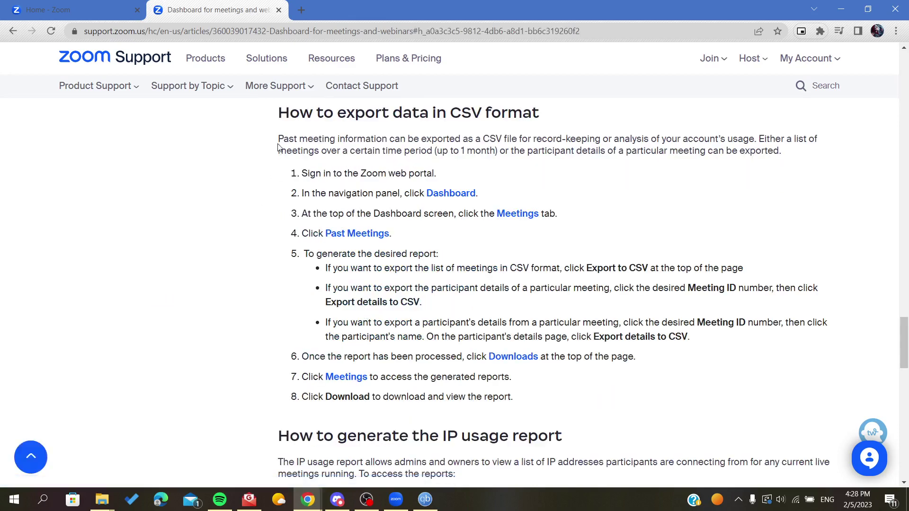
mouse_move(279, 142)
mouse_down()
mouse_move(578, 463)
mouse_move(574, 399)
mouse_up()
click(231, 341)
Step: Open the Dashboard link in a new tab, review the 'Account is not paid. (2,015)' error, then return to the article
middle_click(457, 201)
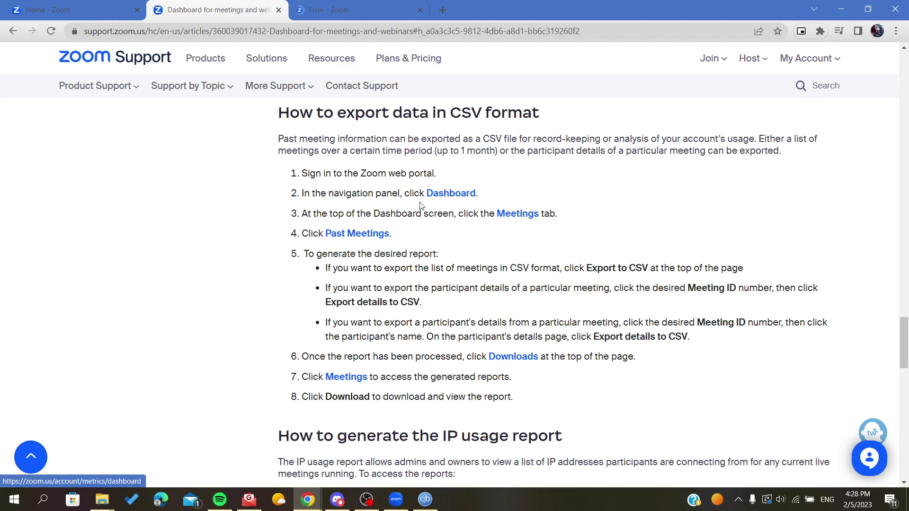
click(364, 13)
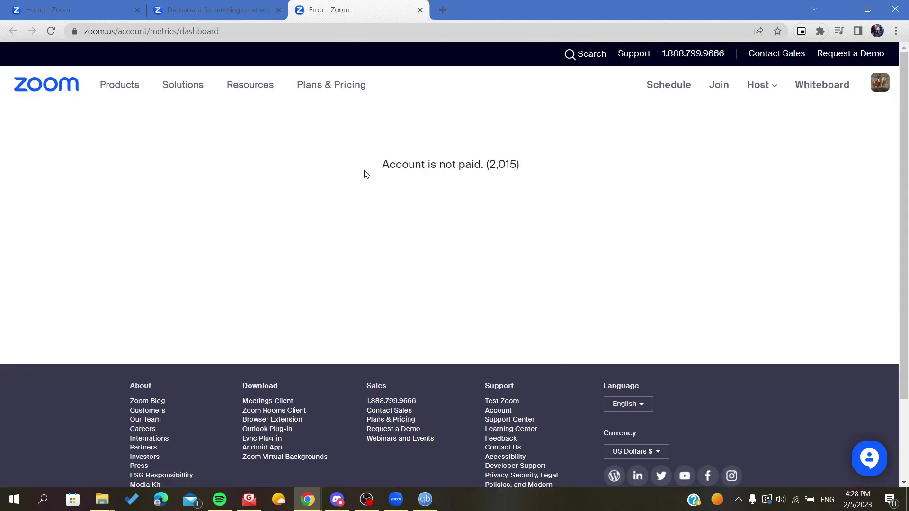
drag(381, 163, 486, 165)
click(487, 165)
drag(563, 181, 430, 165)
click(373, 183)
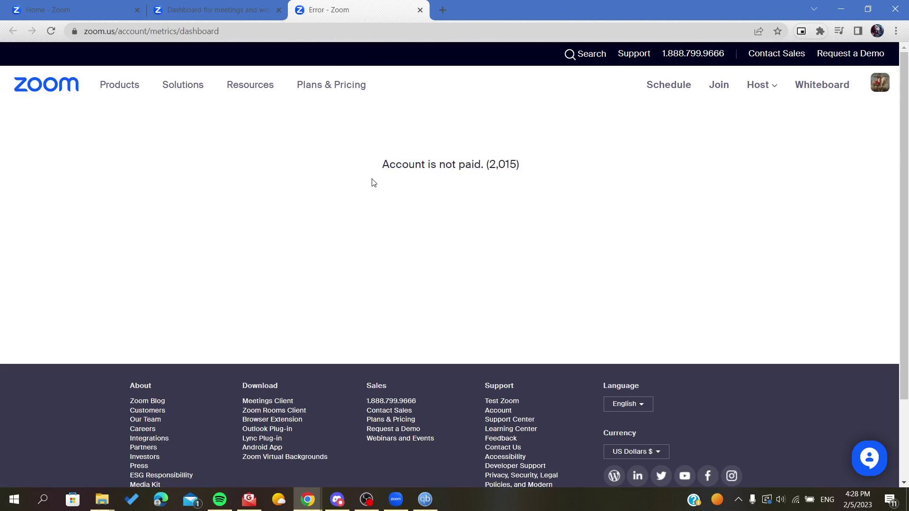
click(204, 13)
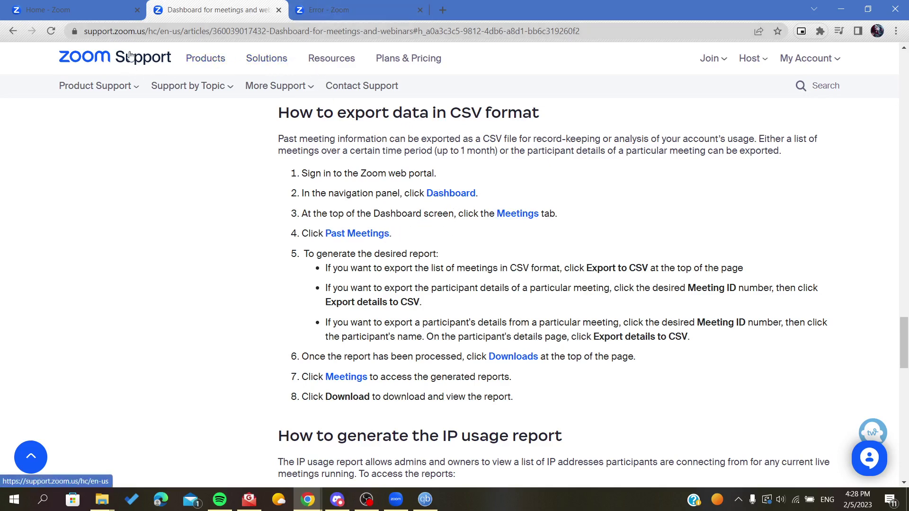
Step: Check the portal's Meetings page Previous list, which is empty, then return to the CSV export article
click(81, 10)
scroll(50, 182, up, 3)
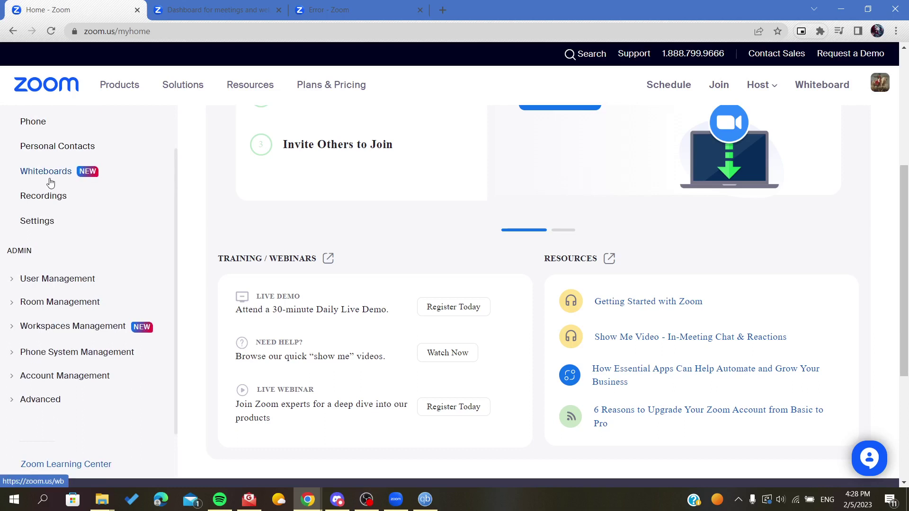
click(37, 170)
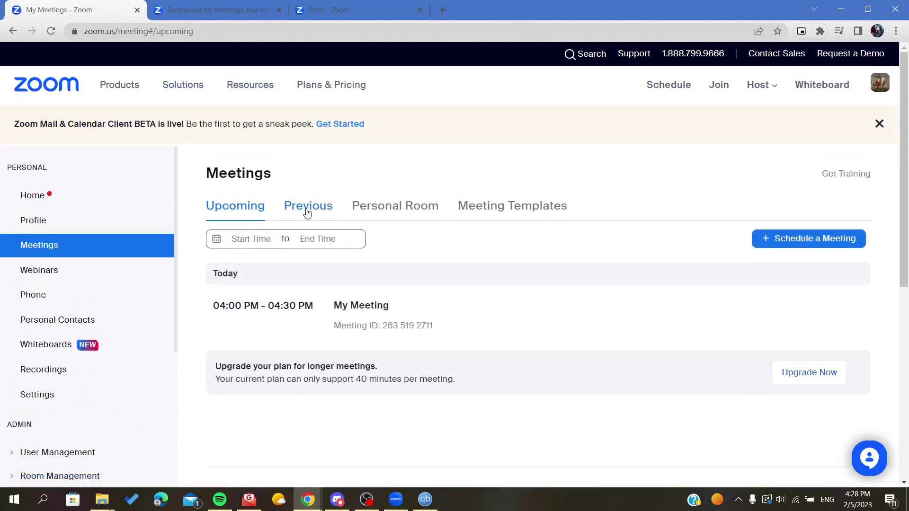
click(308, 208)
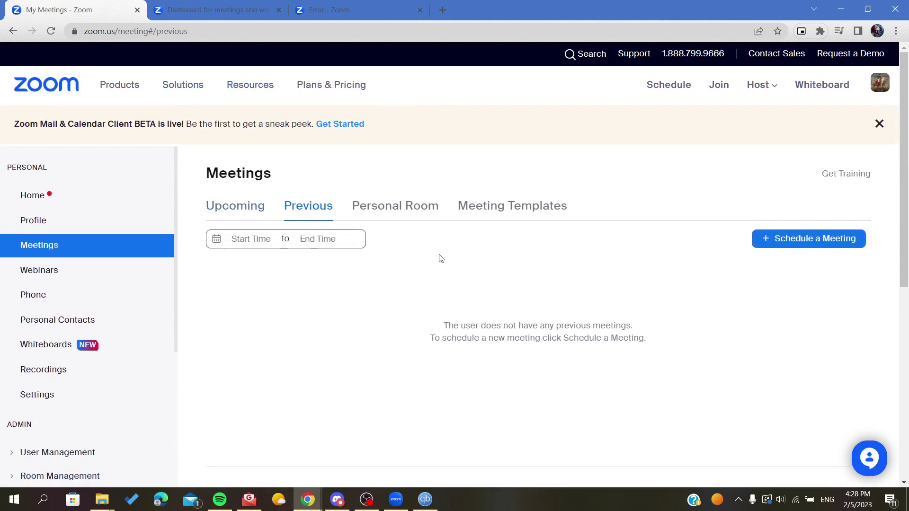
click(346, 9)
click(244, 4)
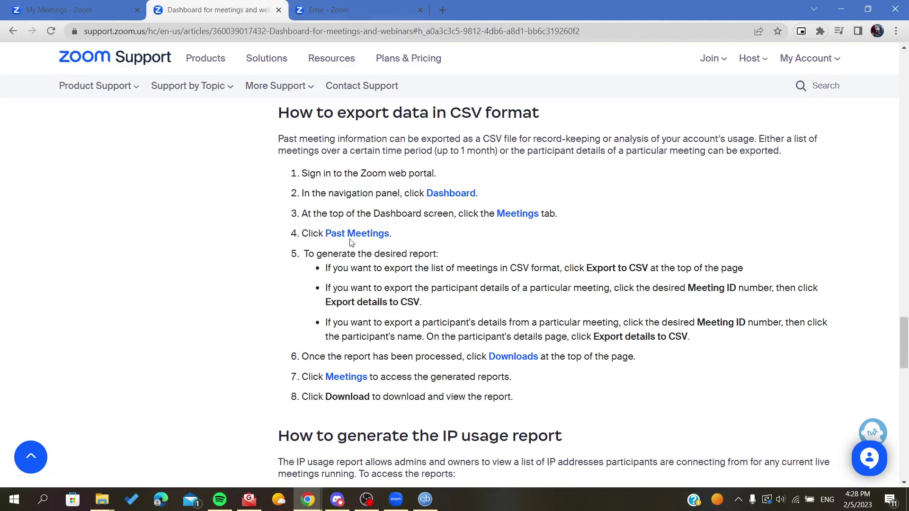
mouse_move(301, 253)
mouse_down()
mouse_move(420, 268)
mouse_move(423, 303)
mouse_move(457, 318)
mouse_up()
click(394, 267)
mouse_move(372, 268)
mouse_down()
mouse_move(410, 288)
mouse_move(510, 288)
mouse_move(587, 267)
mouse_up()
mouse_move(350, 290)
mouse_down()
mouse_move(452, 303)
mouse_move(467, 290)
mouse_move(525, 298)
mouse_up()
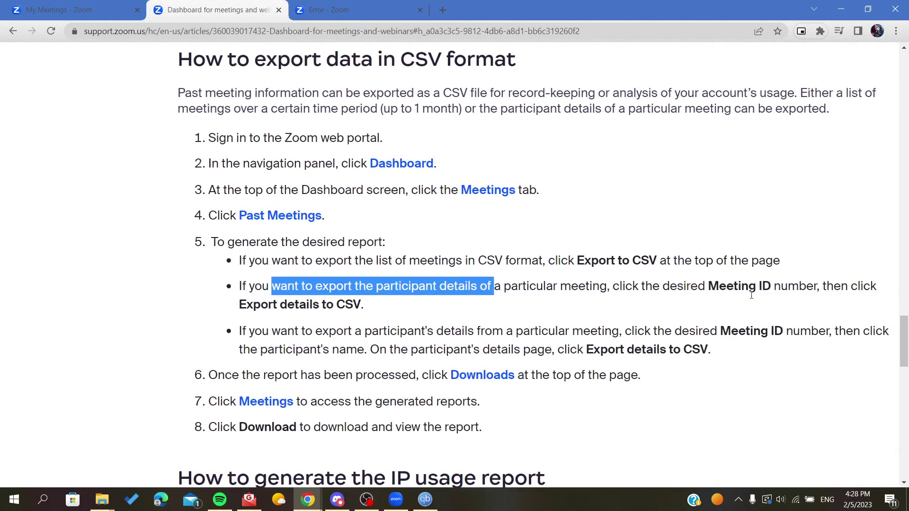
mouse_move(239, 305)
mouse_down()
mouse_move(398, 319)
mouse_move(363, 305)
mouse_up()
click(395, 309)
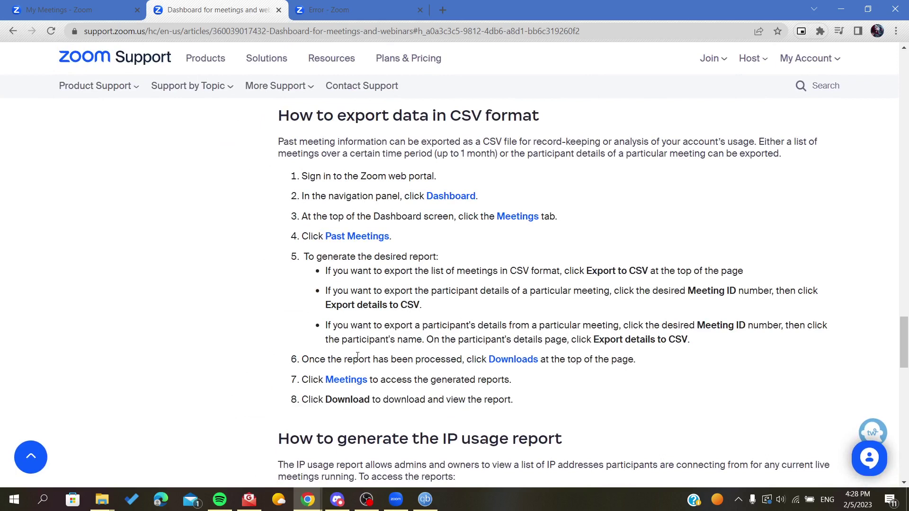
click(341, 6)
click(218, 10)
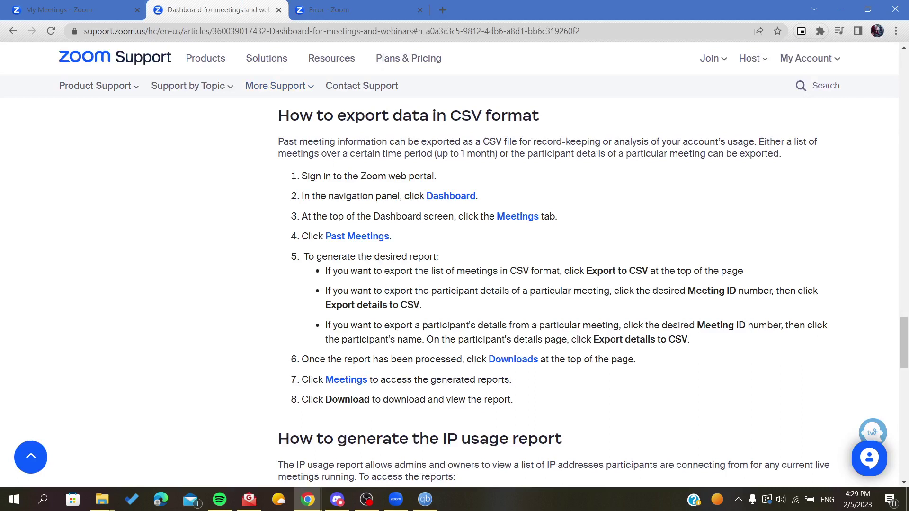